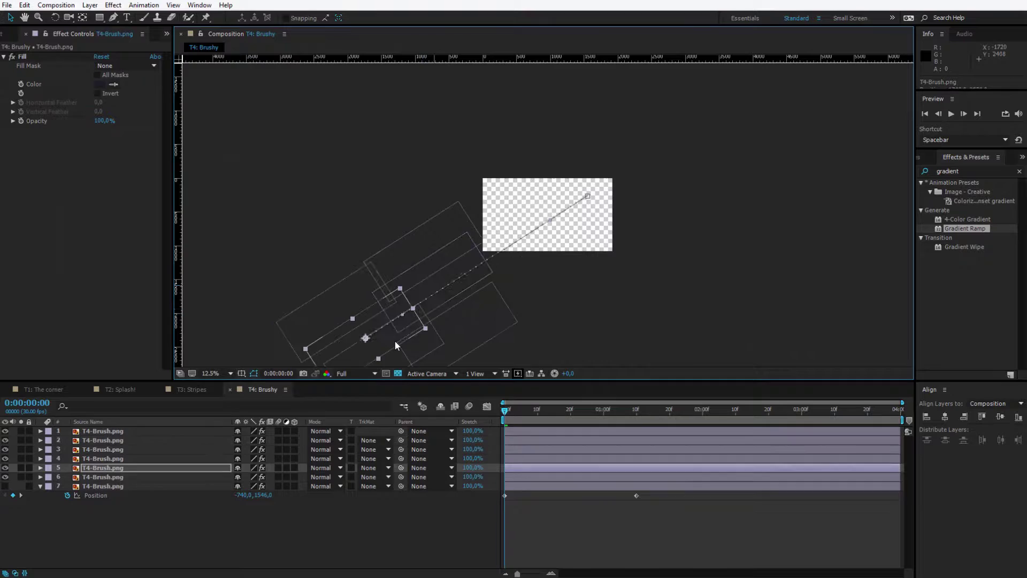
Reveal every layer's animated Position, then select Camera.mp4 and play the Blooming-to-Camera transition
key(ctrl+a)
key(u)
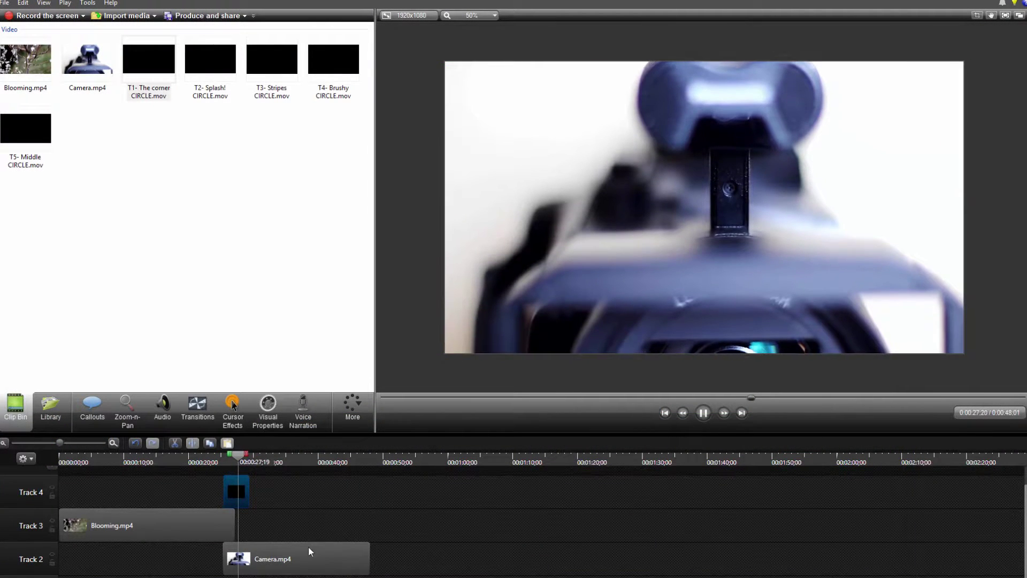
click(309, 551)
key(space)
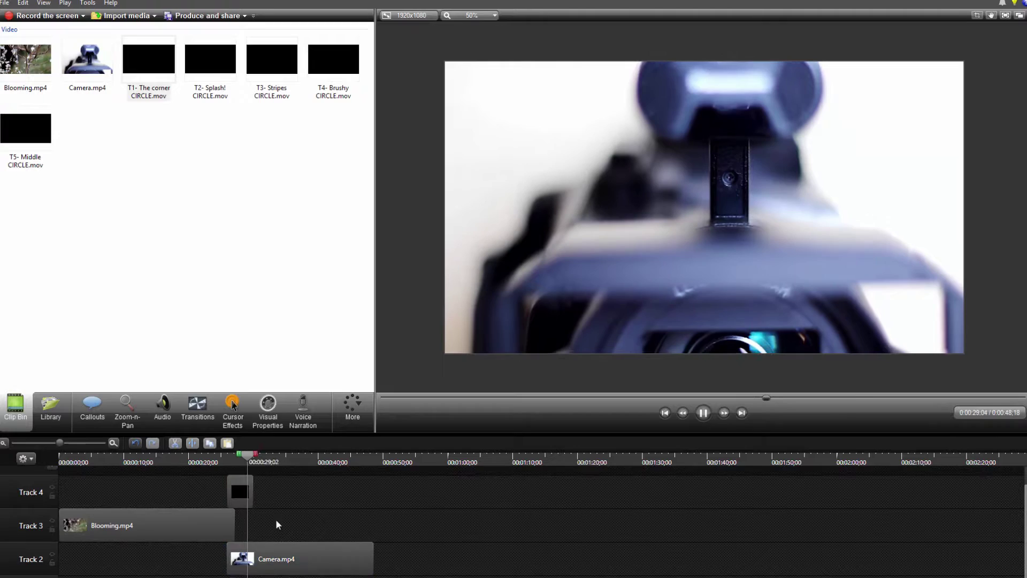
Shift the Blooming.mp4 clip along Track 3 to overlap where it meets Camera.mp4
drag(208, 526, 362, 551)
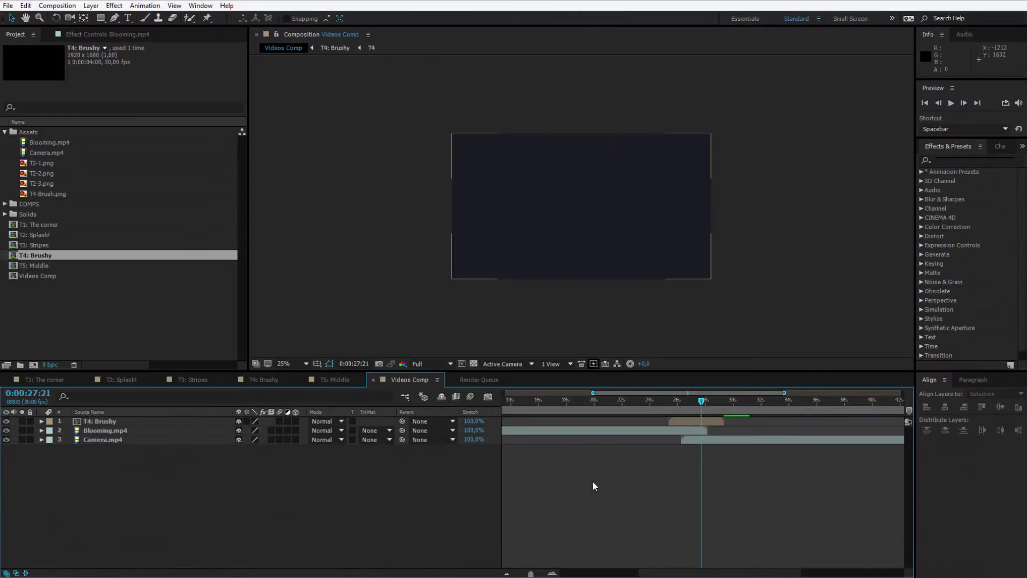